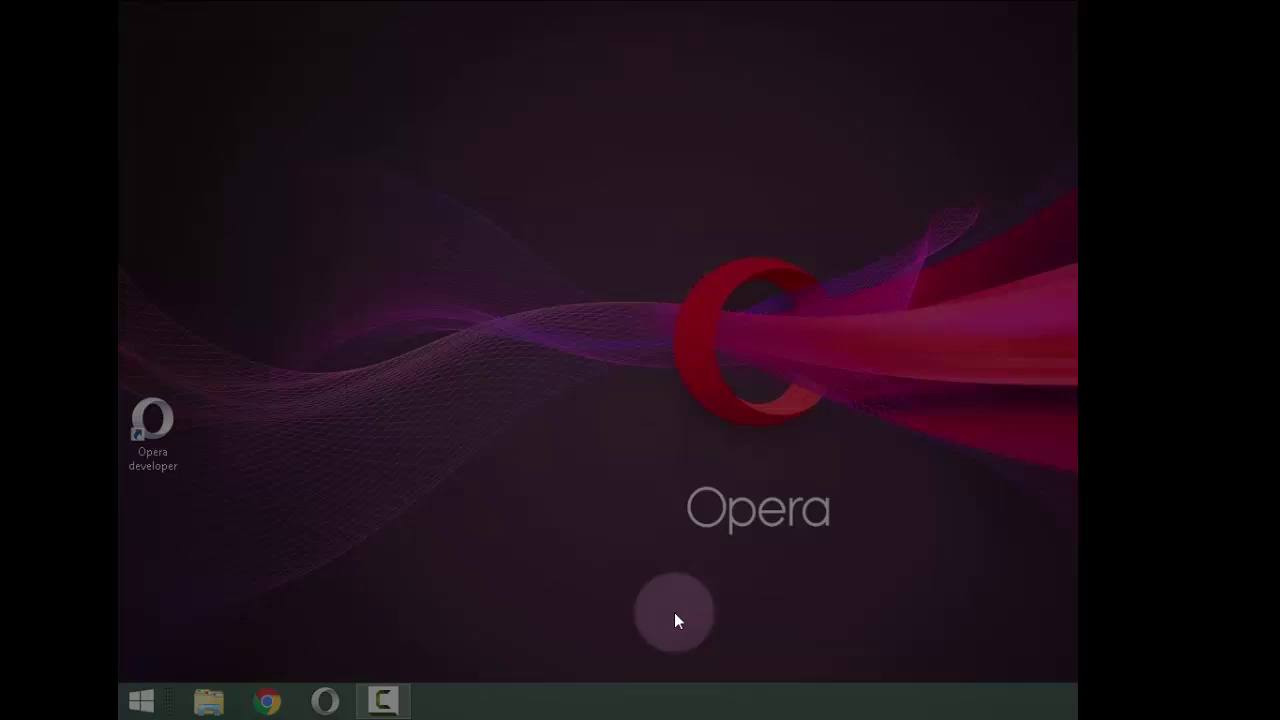
# Step: Launch Opera developer from its shortcut and go to Settings' Privacy & security section
pyautogui.rightClick(137, 420)
pyautogui.click(186, 175)
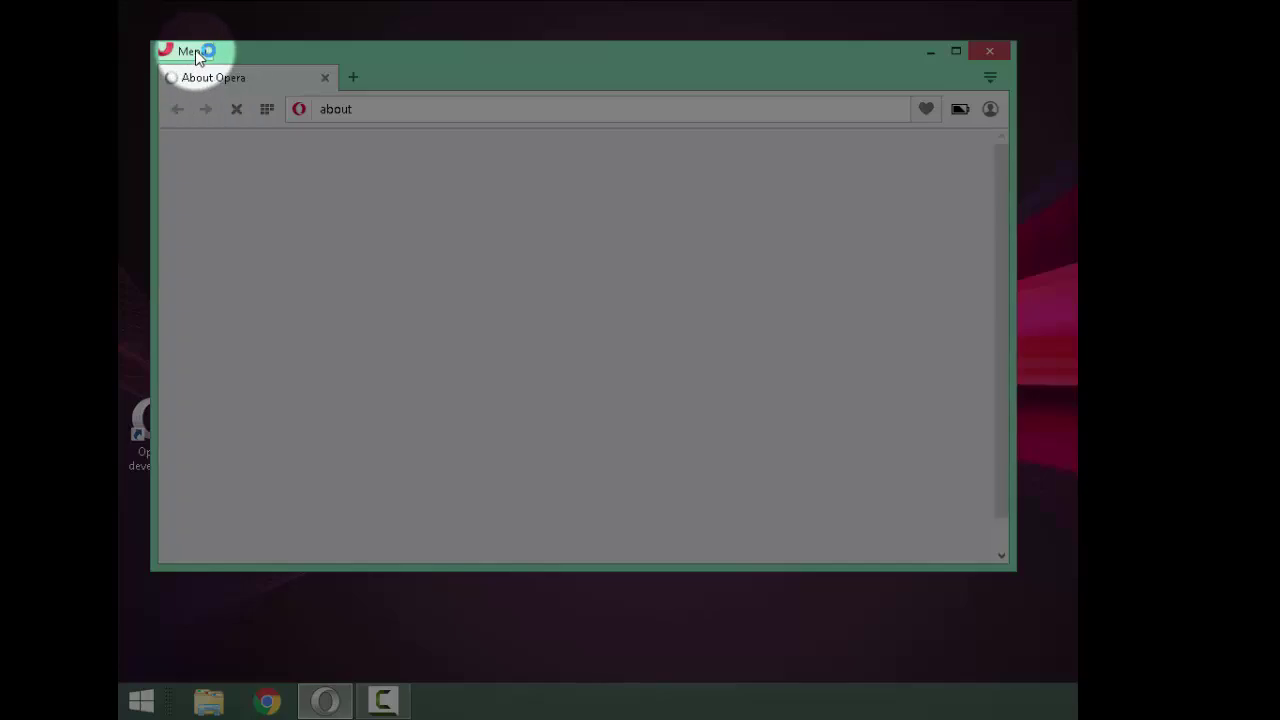
pyautogui.click(195, 50)
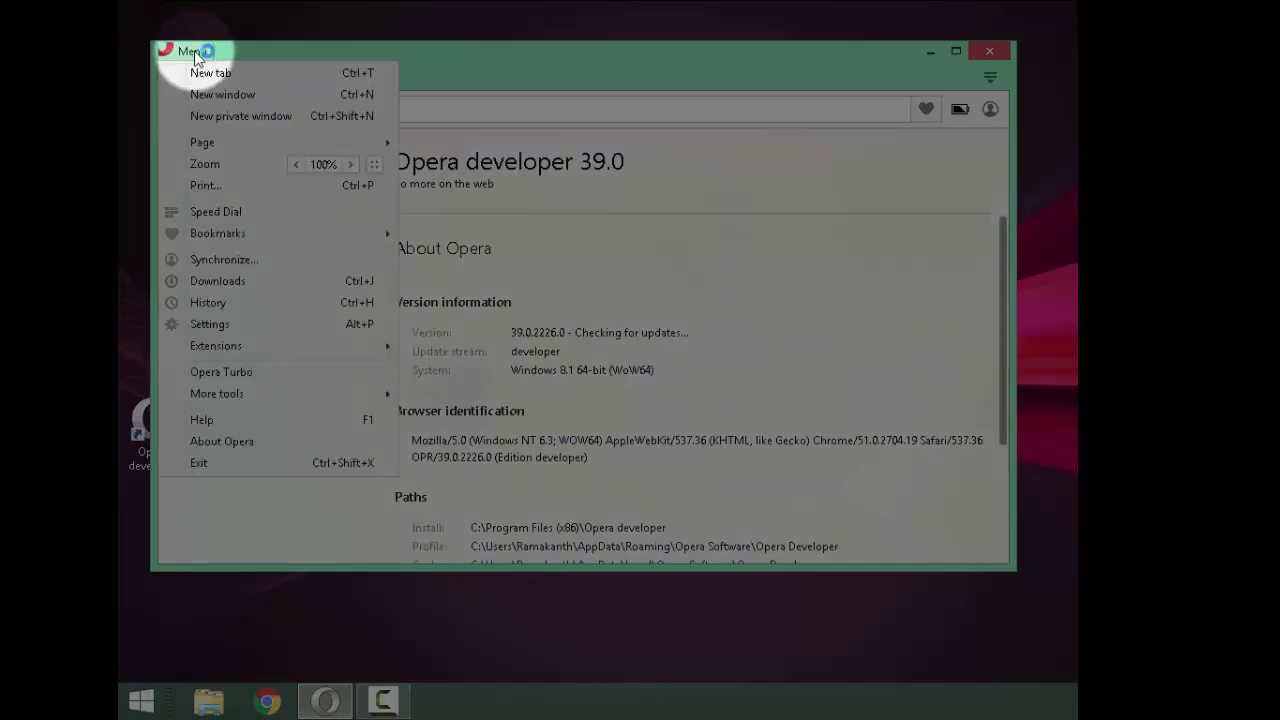
pyautogui.click(210, 324)
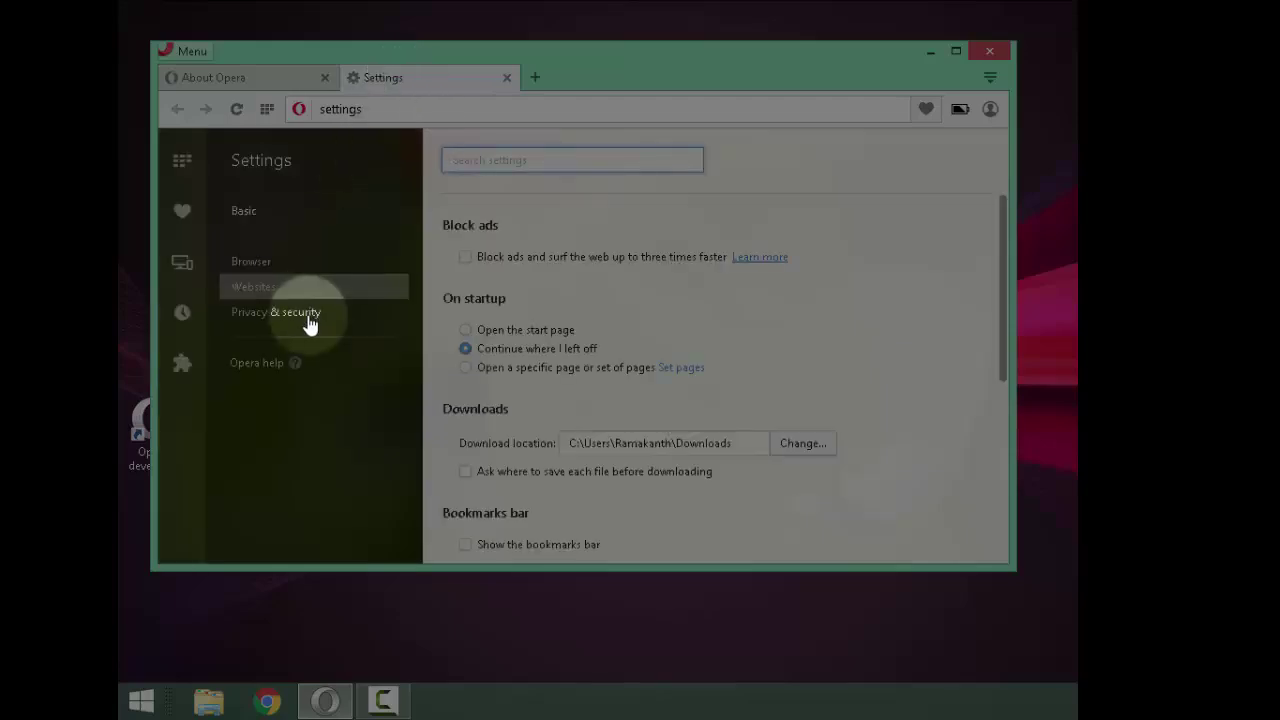
pyautogui.click(310, 320)
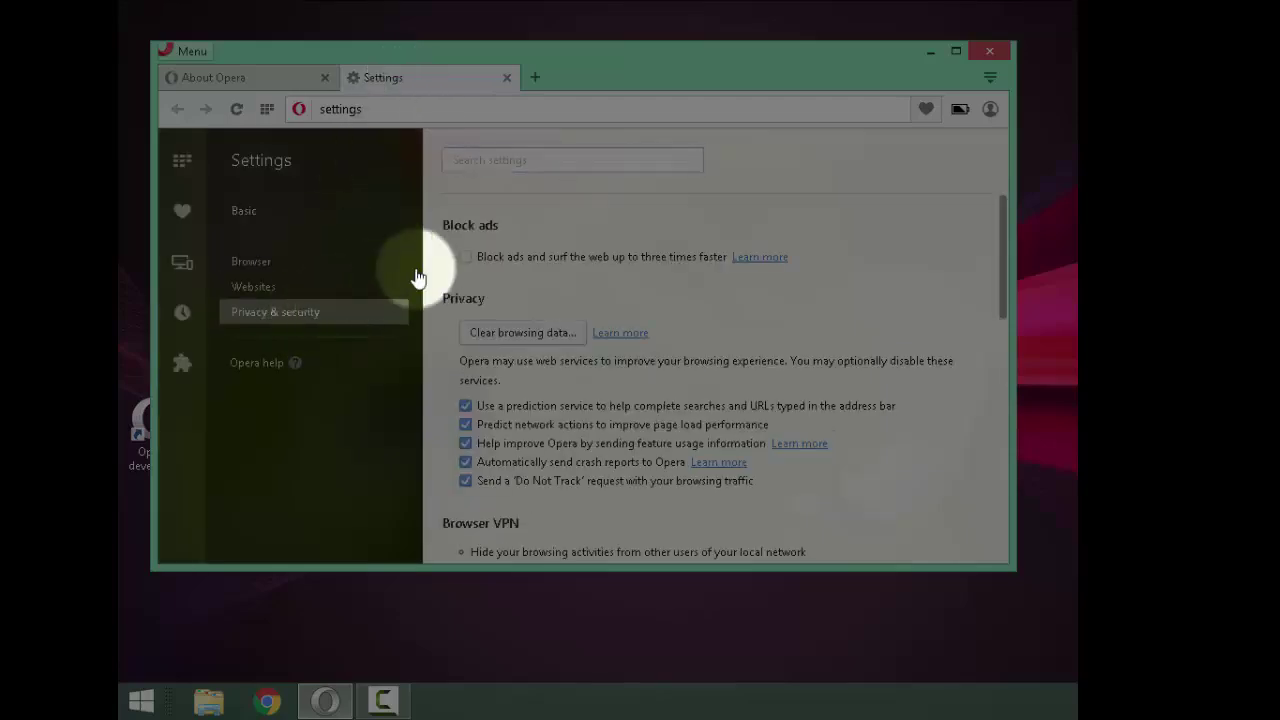
# Step: Open a new private window from the Browser VPN settings
pyautogui.scroll(-2, 571, 224)
pyautogui.scroll(-1, 571, 229)
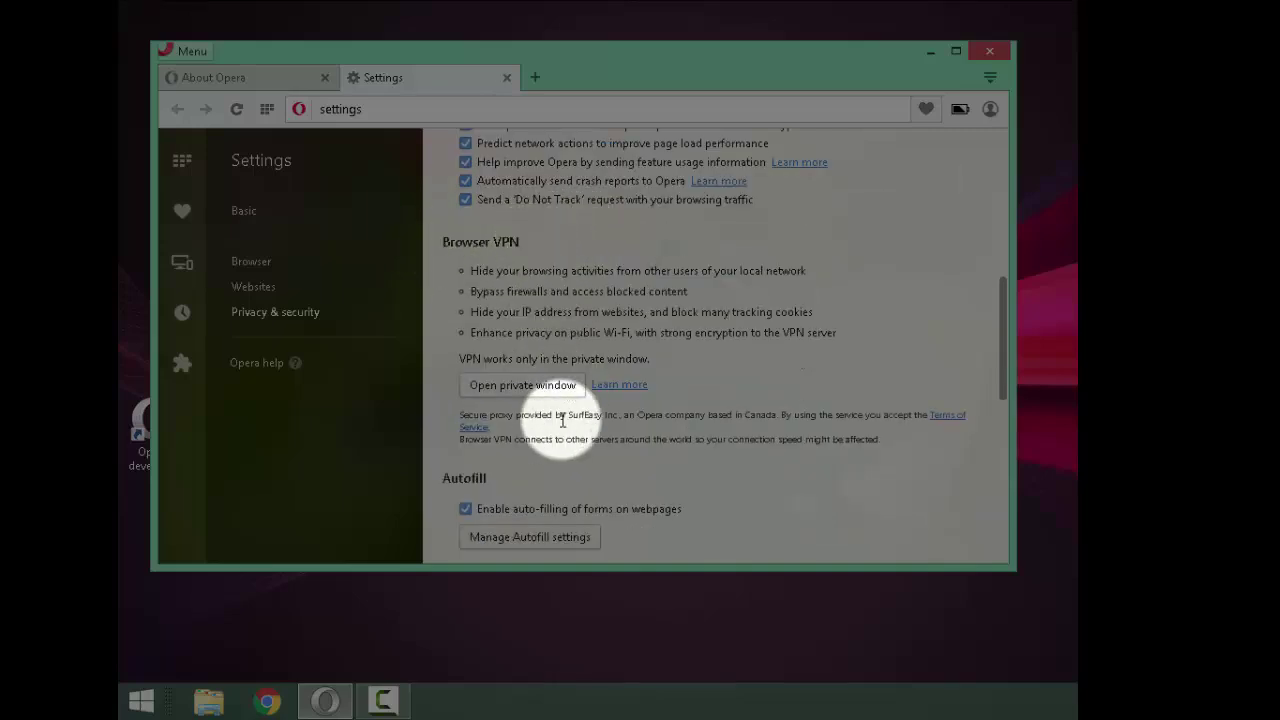
pyautogui.click(533, 386)
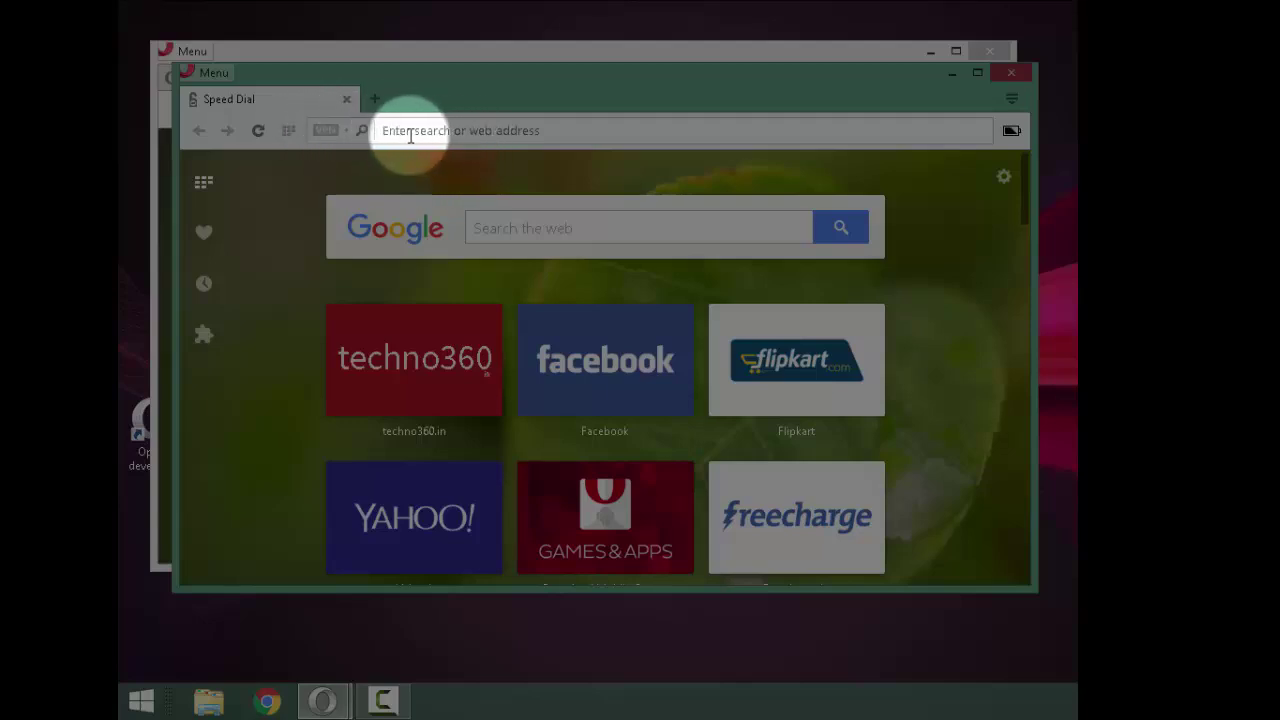
# Step: Turn the VPN on from the address-bar VPN badge in the private window
pyautogui.click(325, 130)
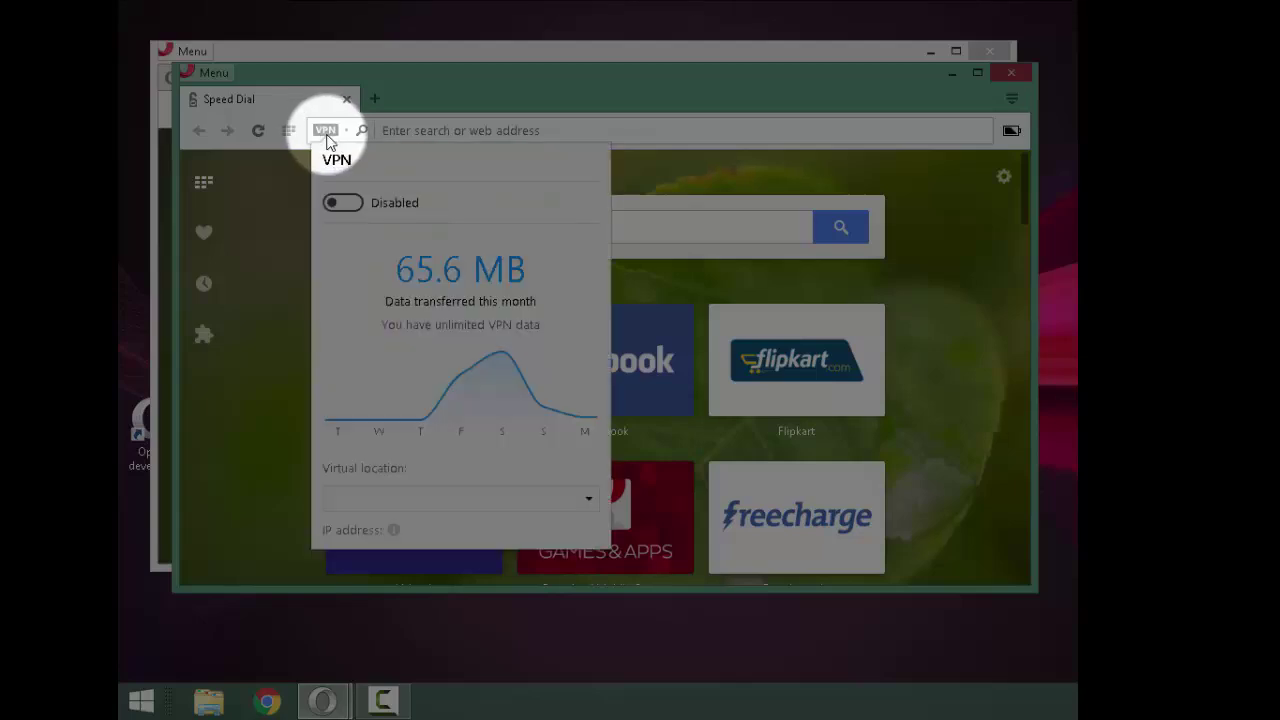
pyautogui.click(350, 205)
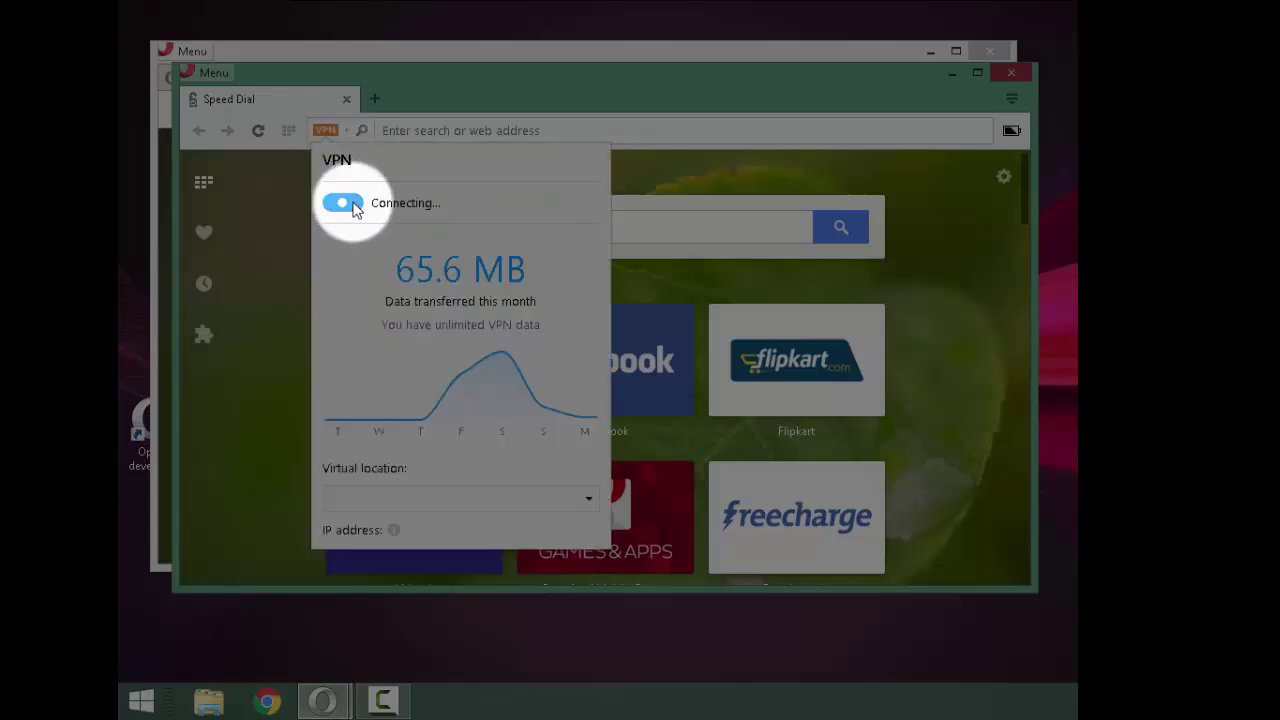
pyautogui.click(460, 127)
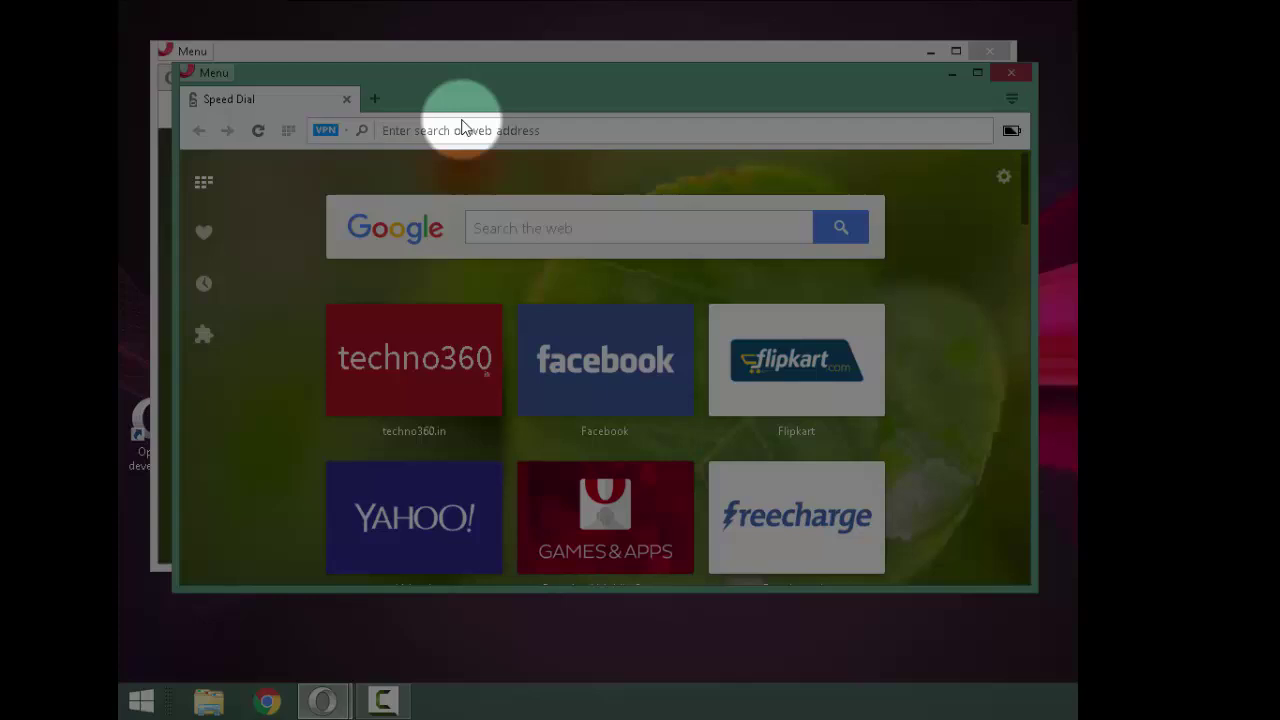
# Step: Navigate the private window to 1337x.to
pyautogui.write('13')
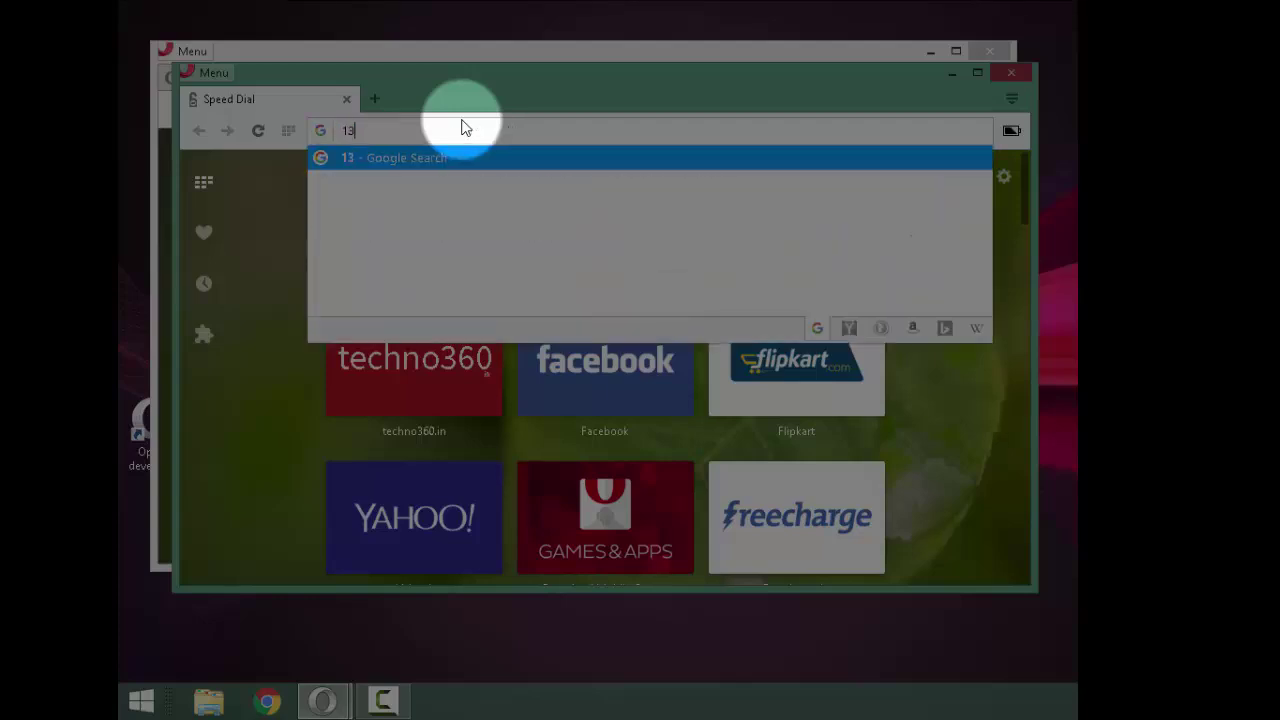
pyautogui.write('3')
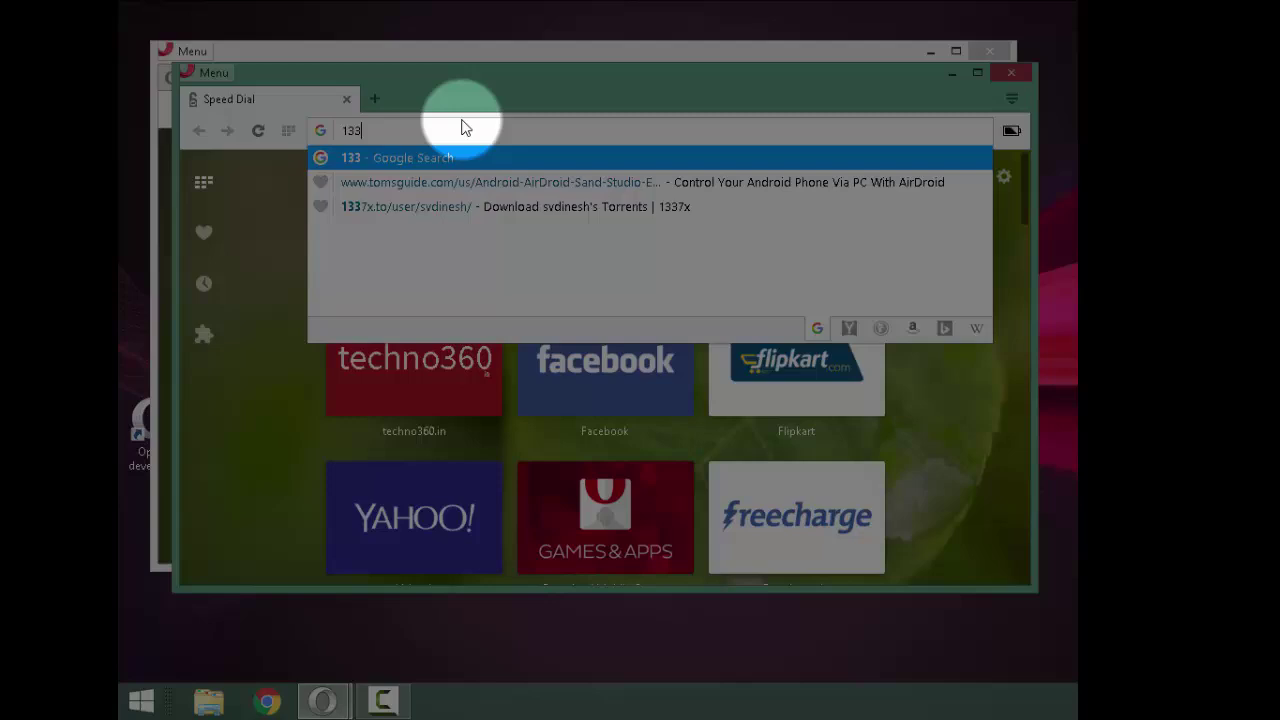
pyautogui.write('7')
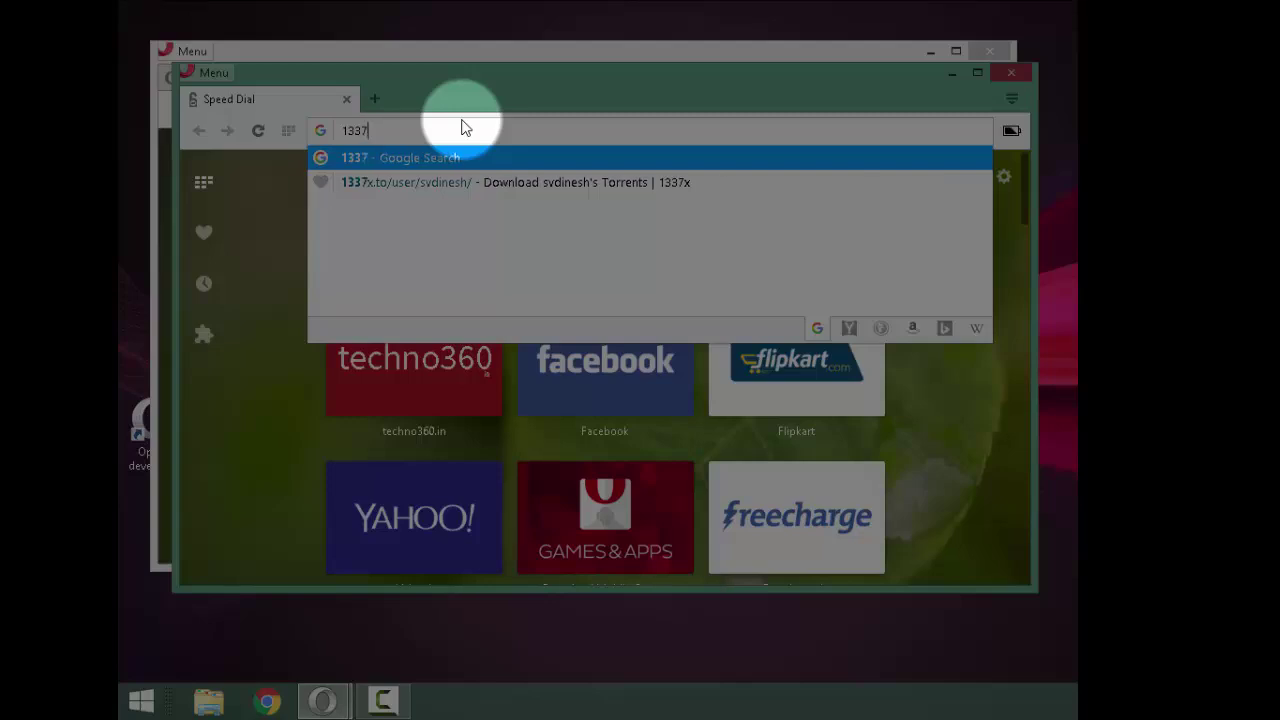
pyautogui.write('x.to')
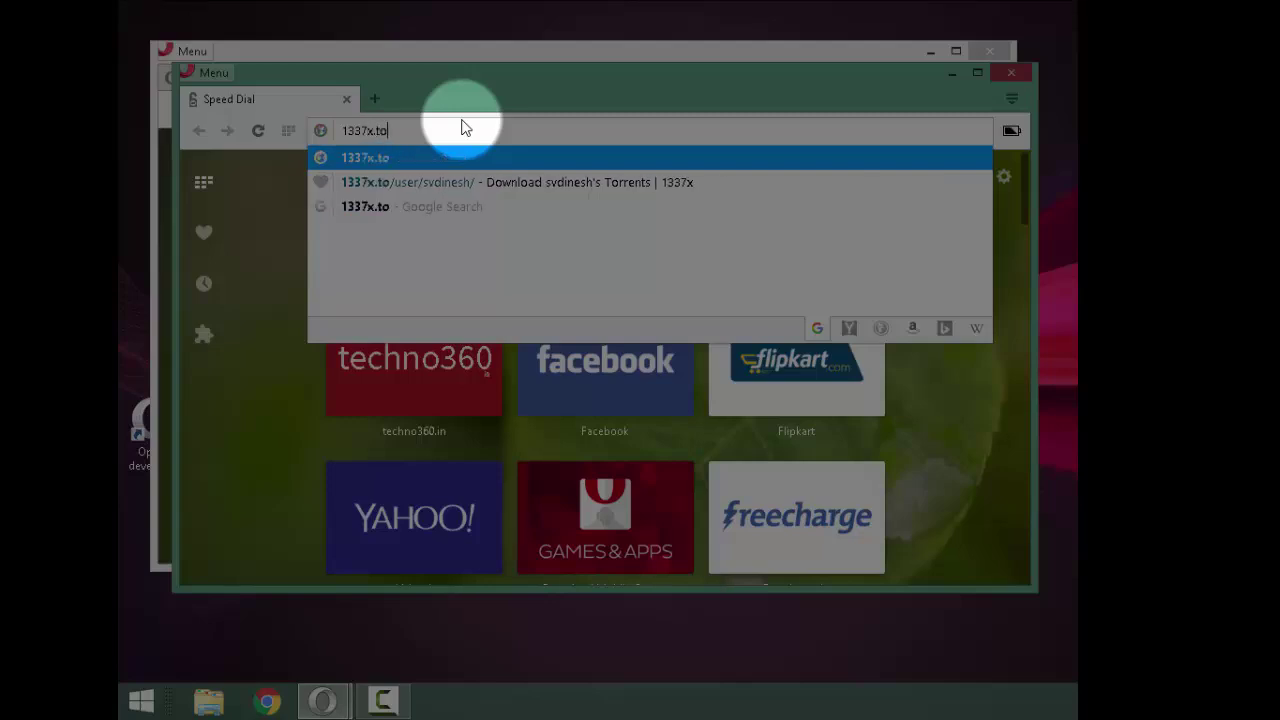
pyautogui.press('Return')
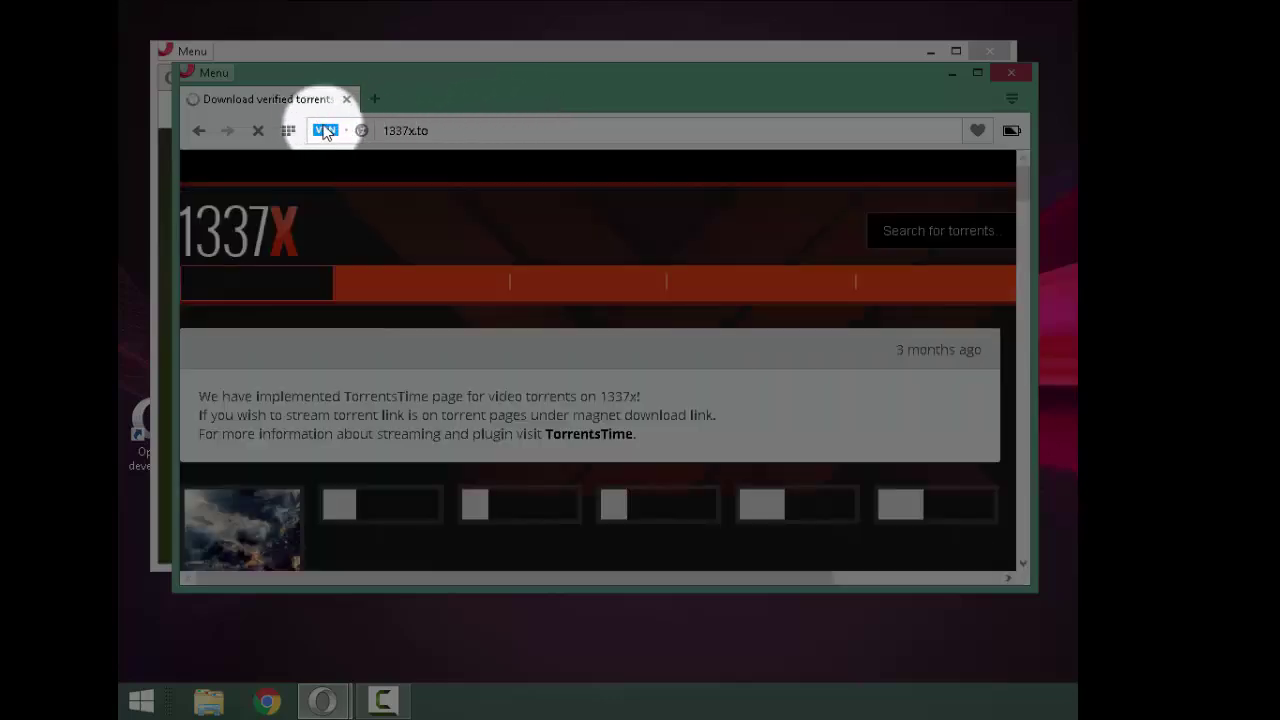
# Step: Set the VPN's virtual location to United States
pyautogui.click(324, 132)
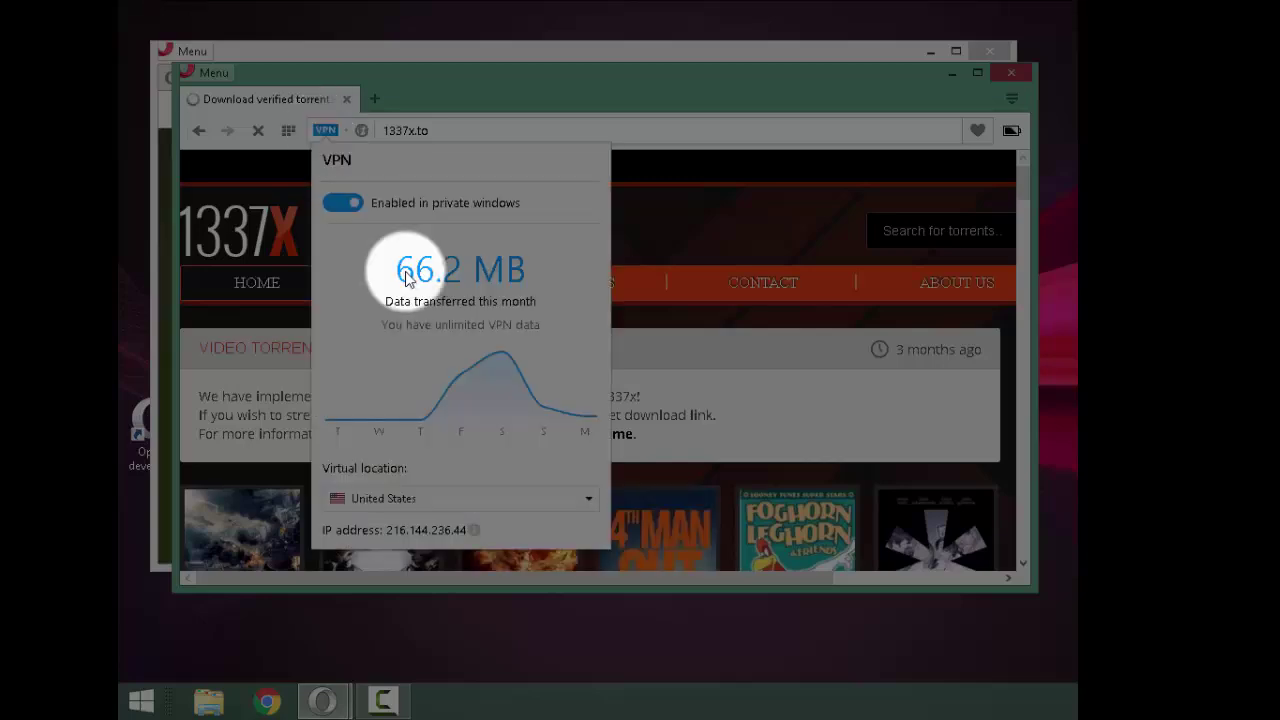
pyautogui.click(502, 500)
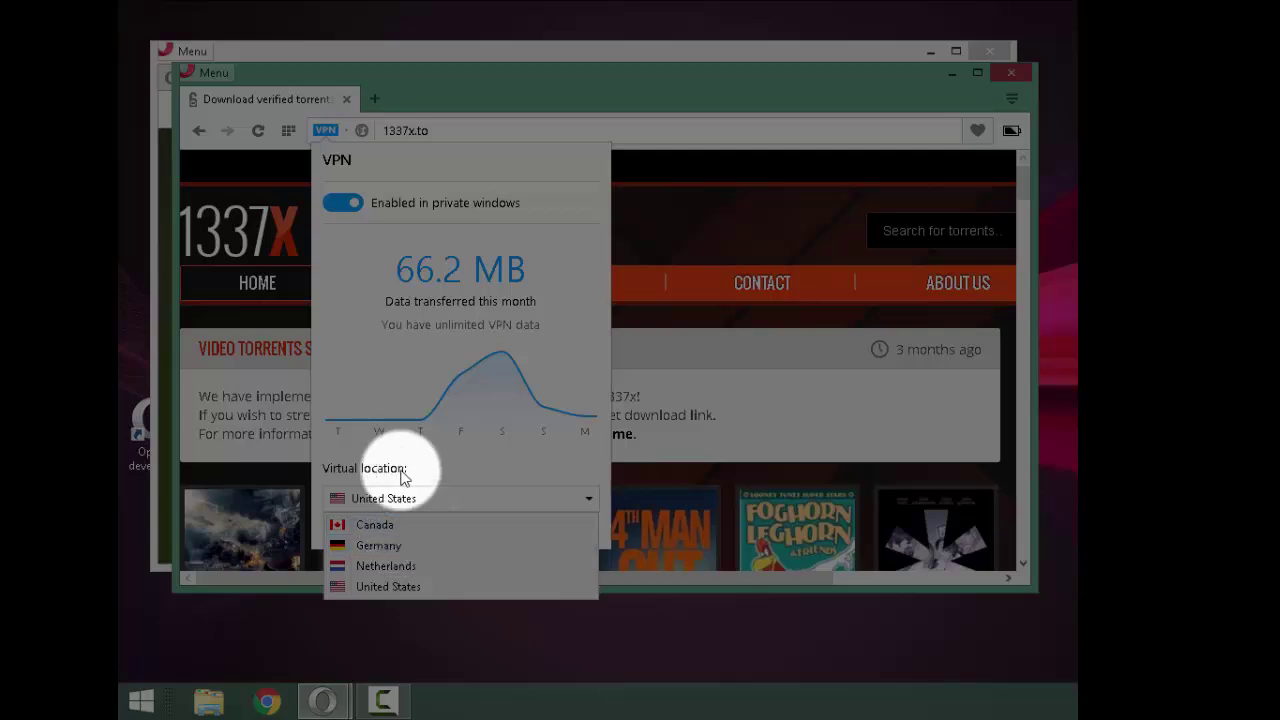
pyautogui.click(389, 370)
pyautogui.moveTo(404, 388)
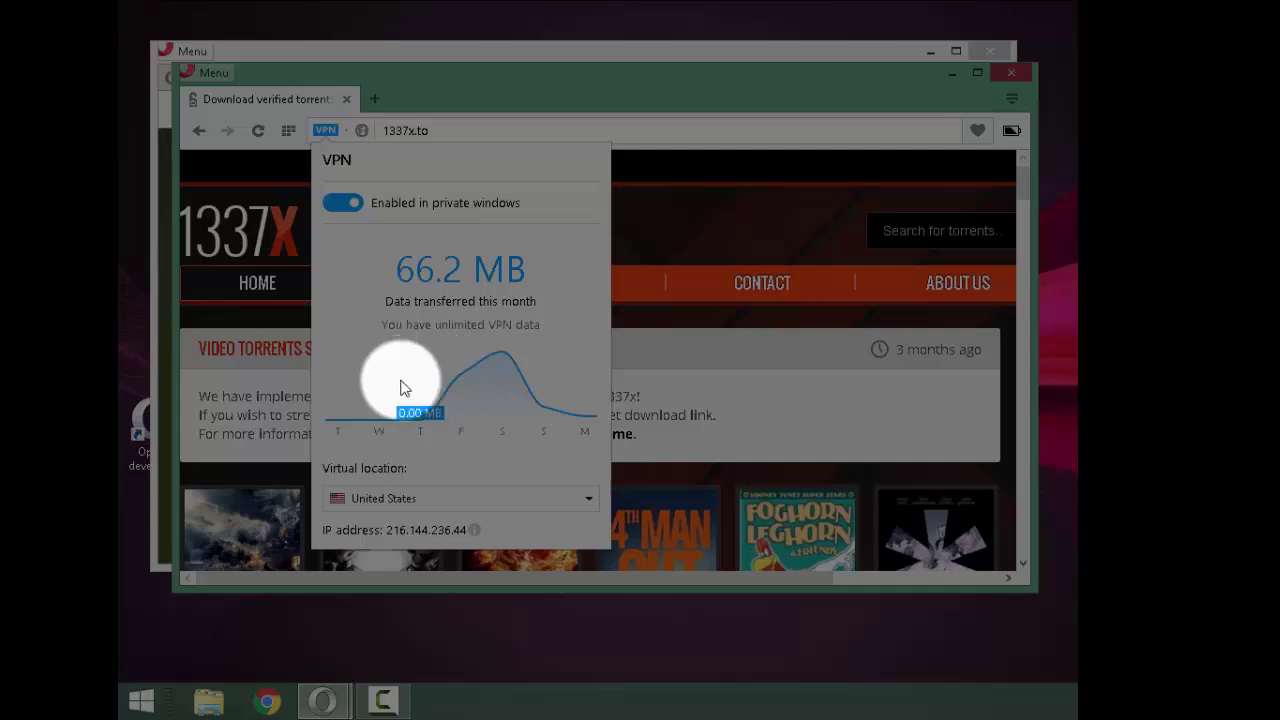
pyautogui.click(462, 92)
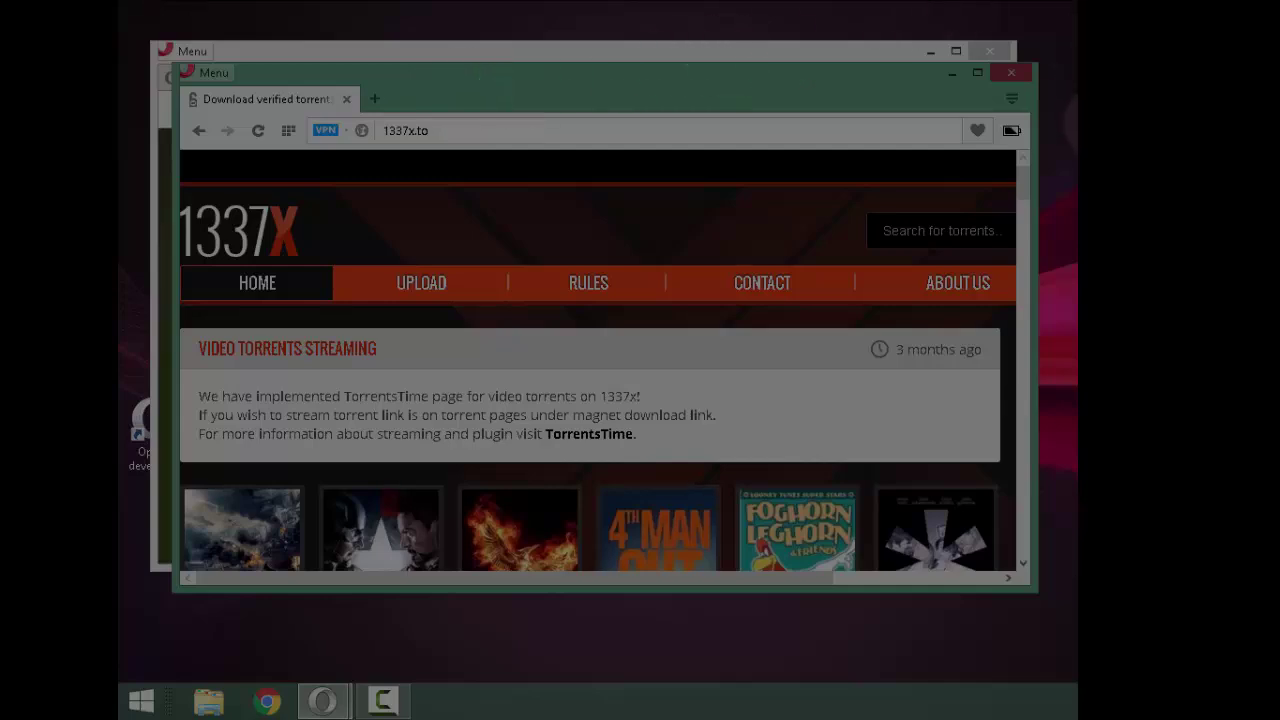
# Step: Close the private 1337x window and the Settings window
pyautogui.click(1007, 80)
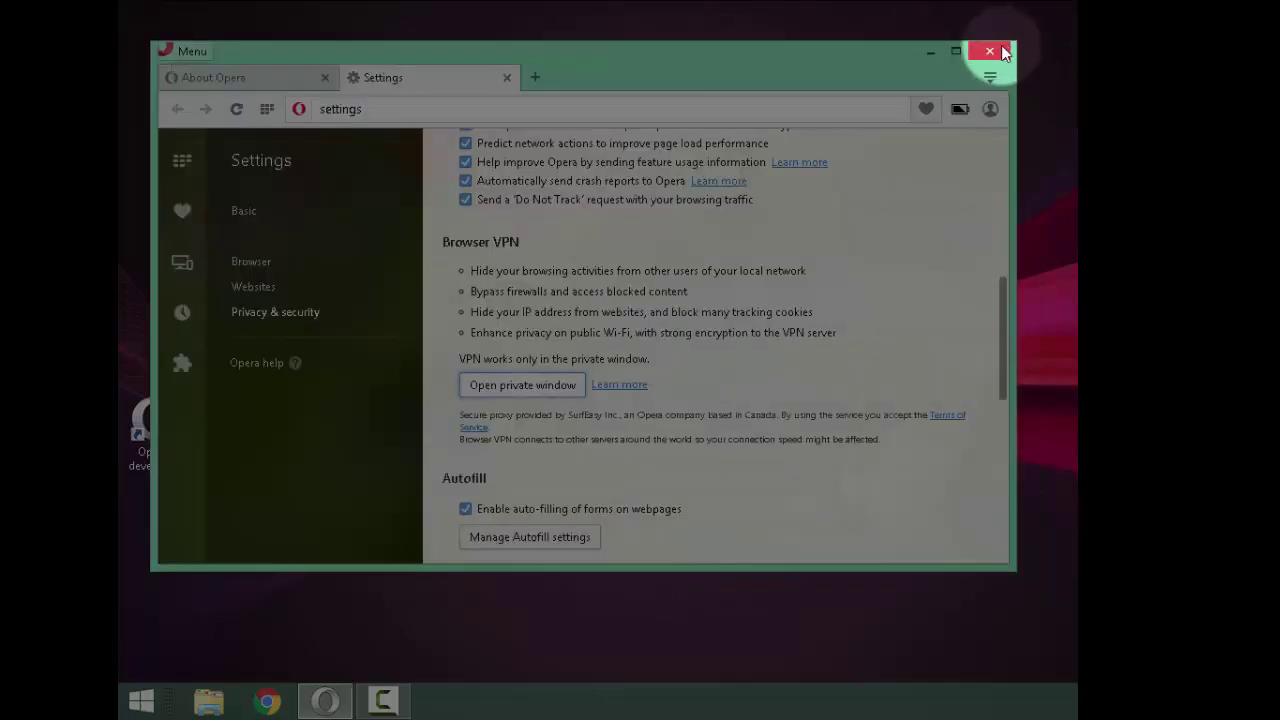
pyautogui.click(989, 50)
pyautogui.moveTo(155, 425)
pyautogui.mouseDown()
pyautogui.moveTo(491, 663)
pyautogui.moveTo(482, 700)
pyautogui.mouseUp()
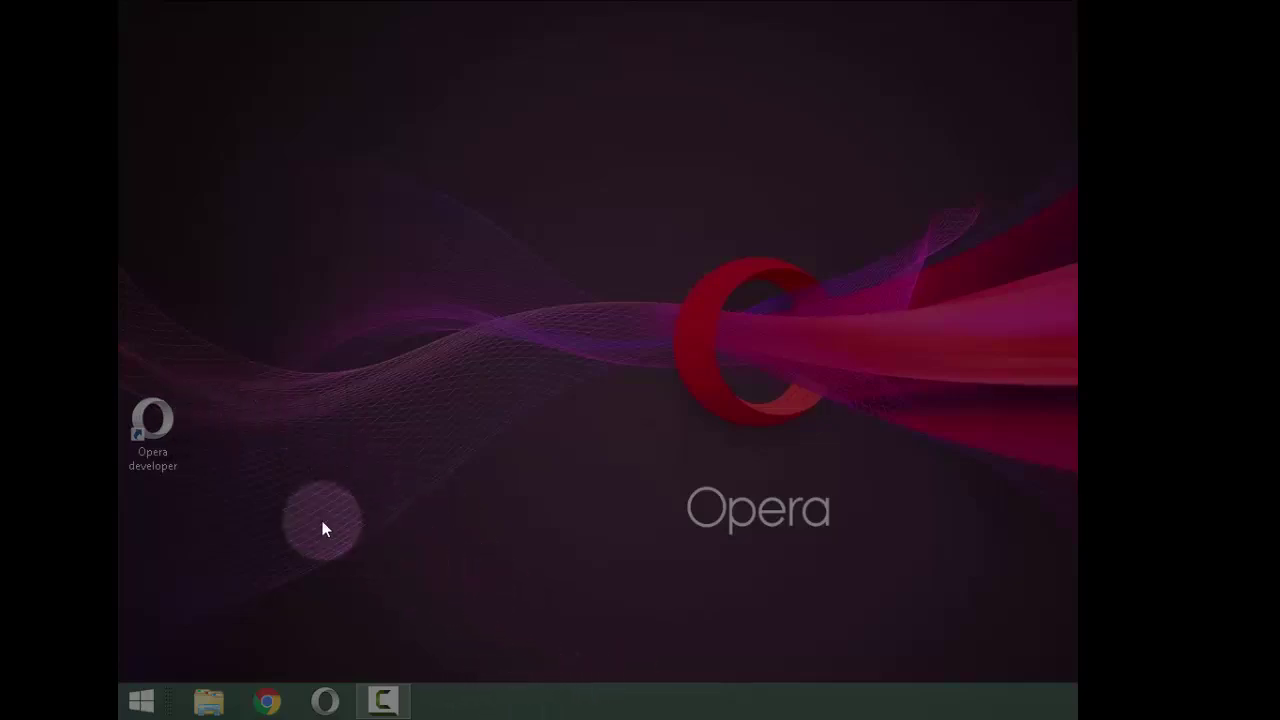
pyautogui.moveTo(152, 422)
pyautogui.mouseDown()
pyautogui.moveTo(512, 705)
pyautogui.moveTo(486, 698)
pyautogui.mouseUp()
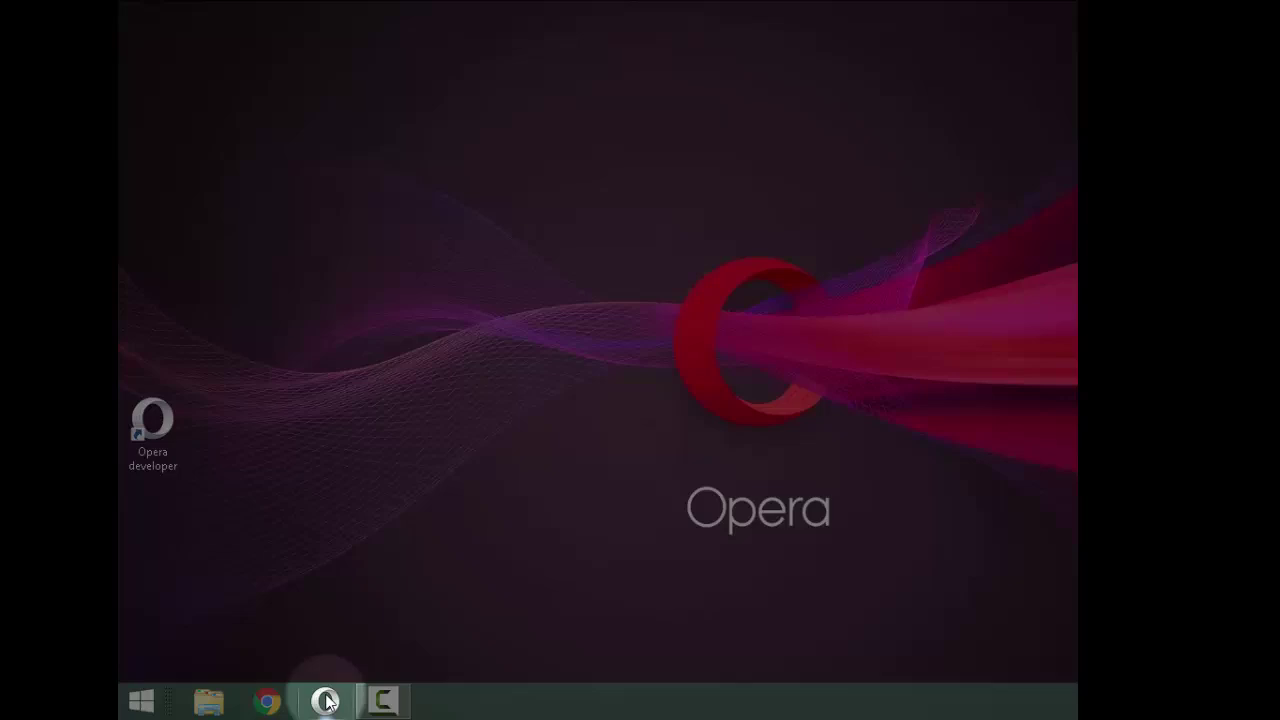
# Step: Open a private window from Opera's taskbar jump list, then close it
pyautogui.moveTo(329, 700); pyautogui.dragTo(296, 617)
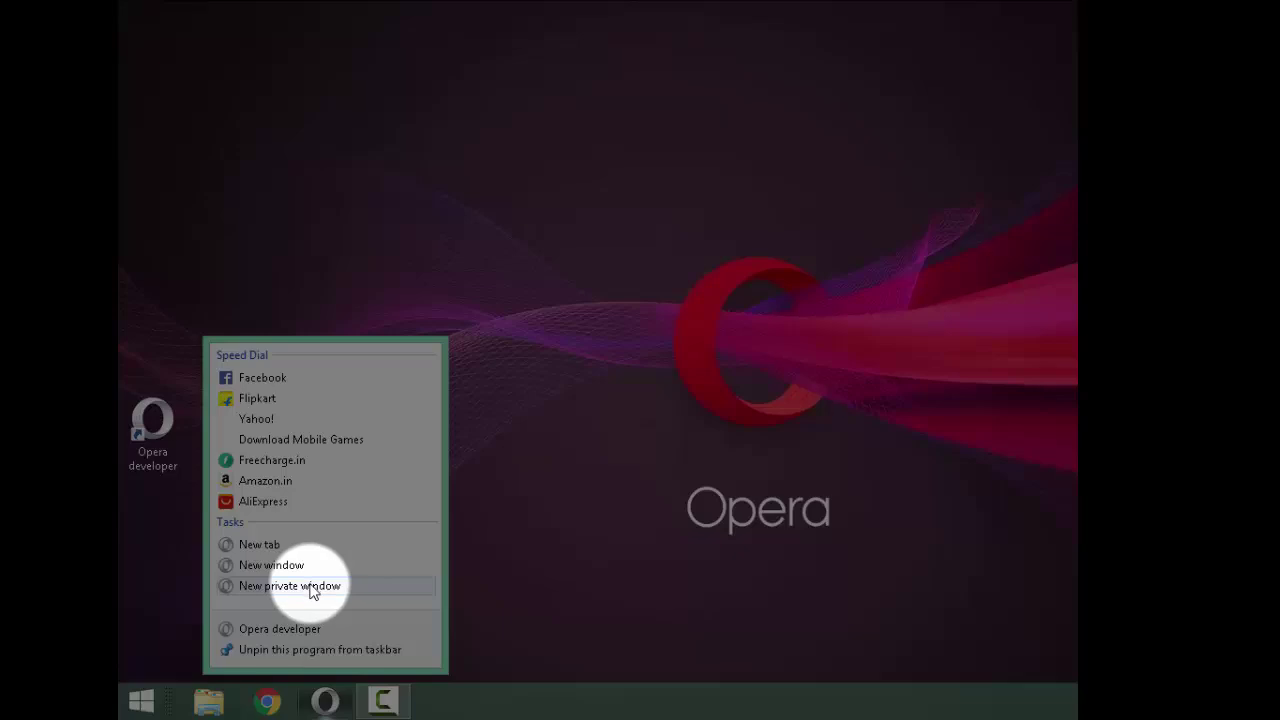
pyautogui.click(312, 590)
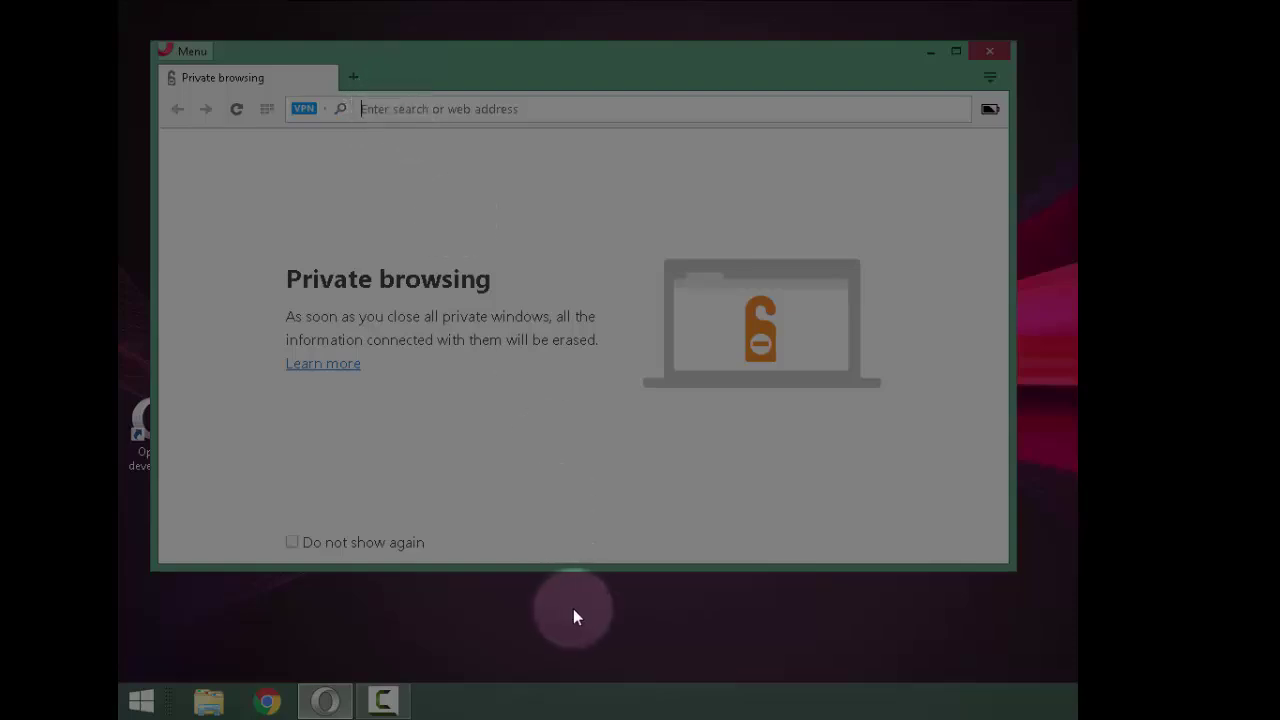
pyautogui.click(989, 51)
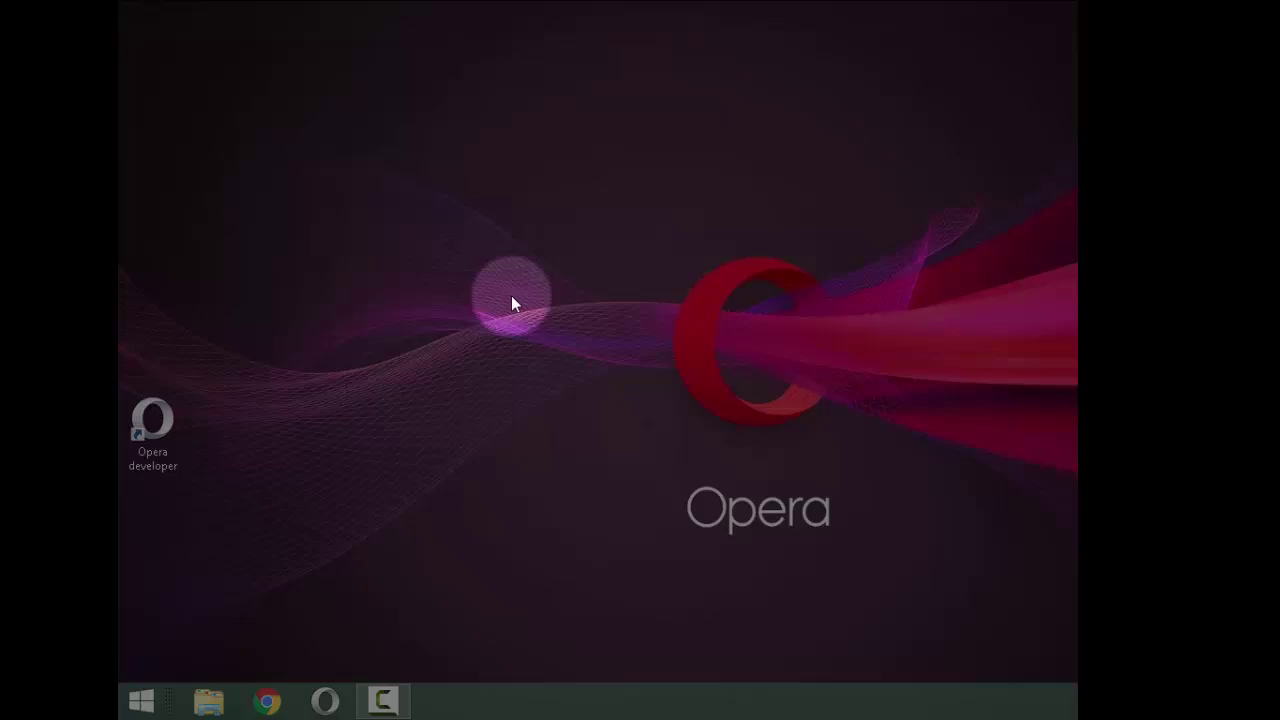
# Step: Relaunch Opera developer from its shortcut and open a private window with Ctrl+Shift+N
pyautogui.rightClick(181, 420)
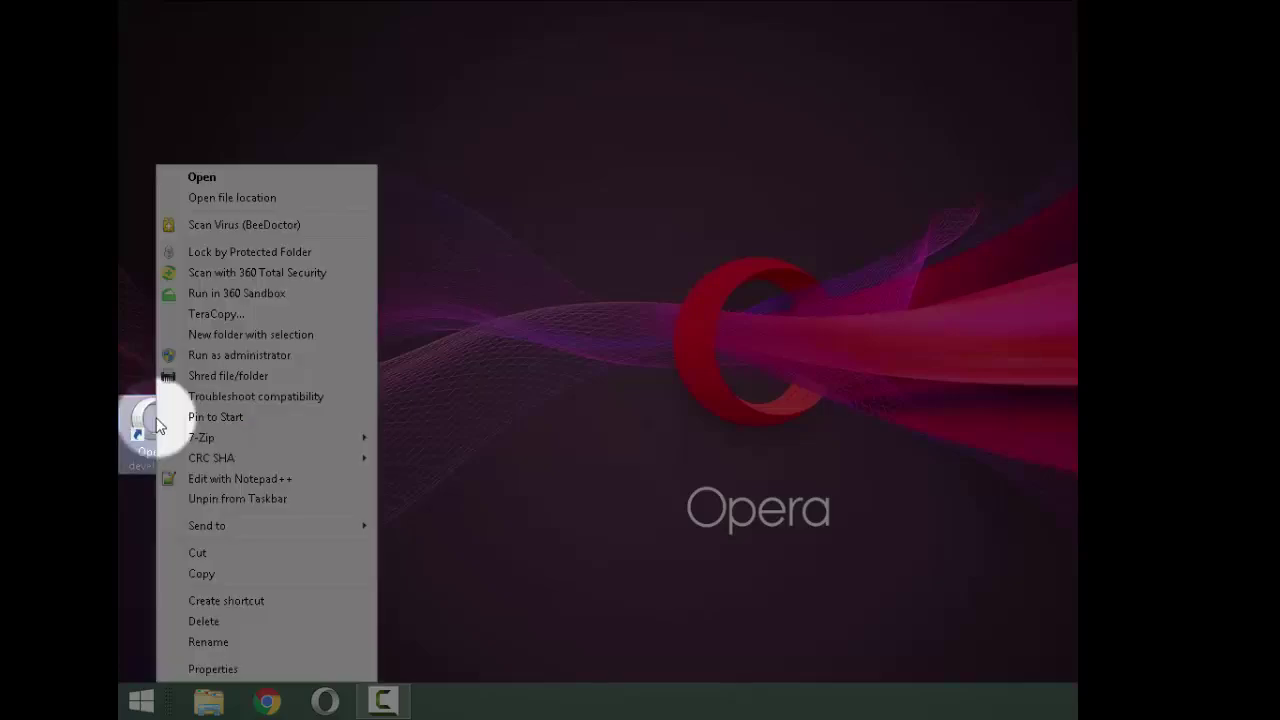
pyautogui.click(216, 178)
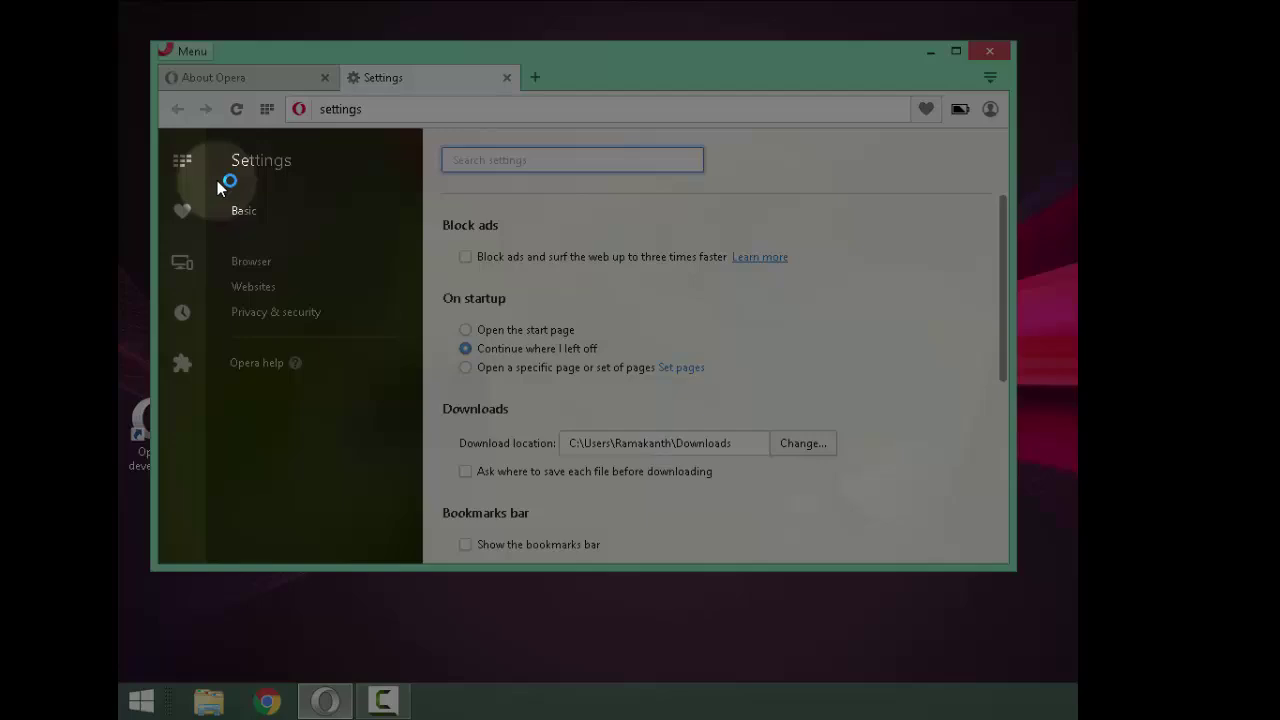
pyautogui.hotkey('ctrl', 'shift', 'n')
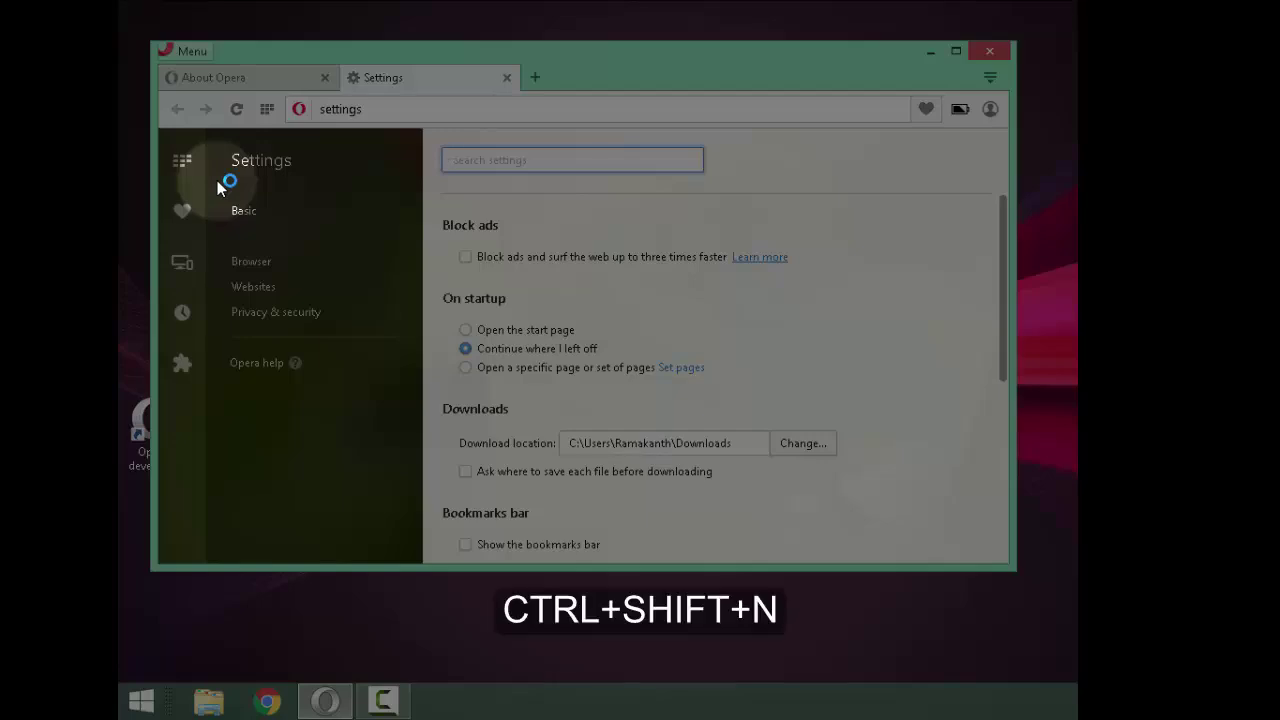